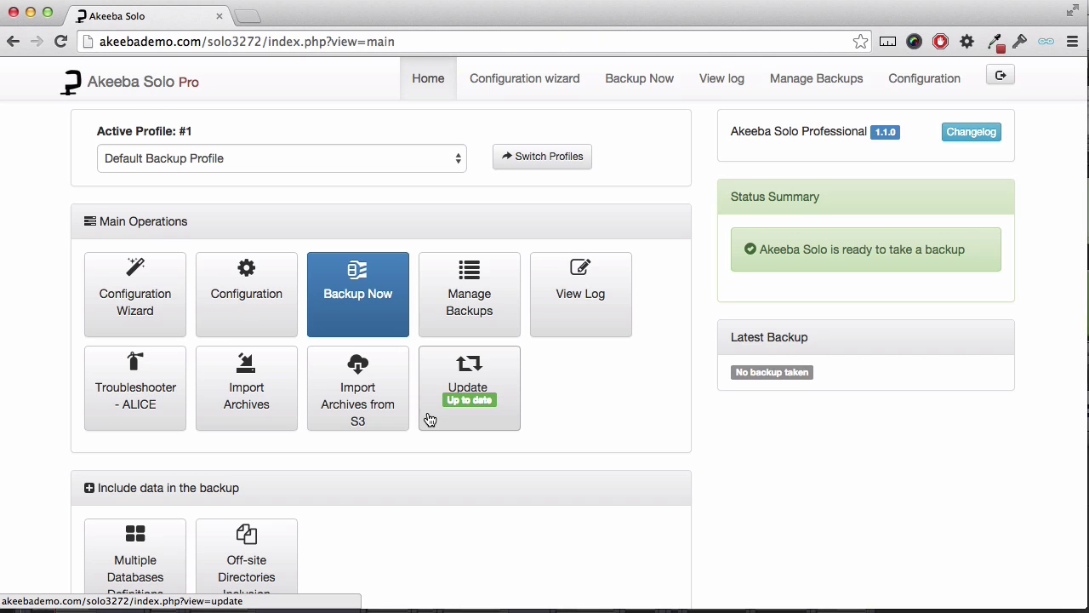
Add a new extra database definition to the profile, using the MySQLi driver.
{"action": "scroll", "coordinate": [430, 419], "scroll_direction": "down", "scroll_amount": 1}
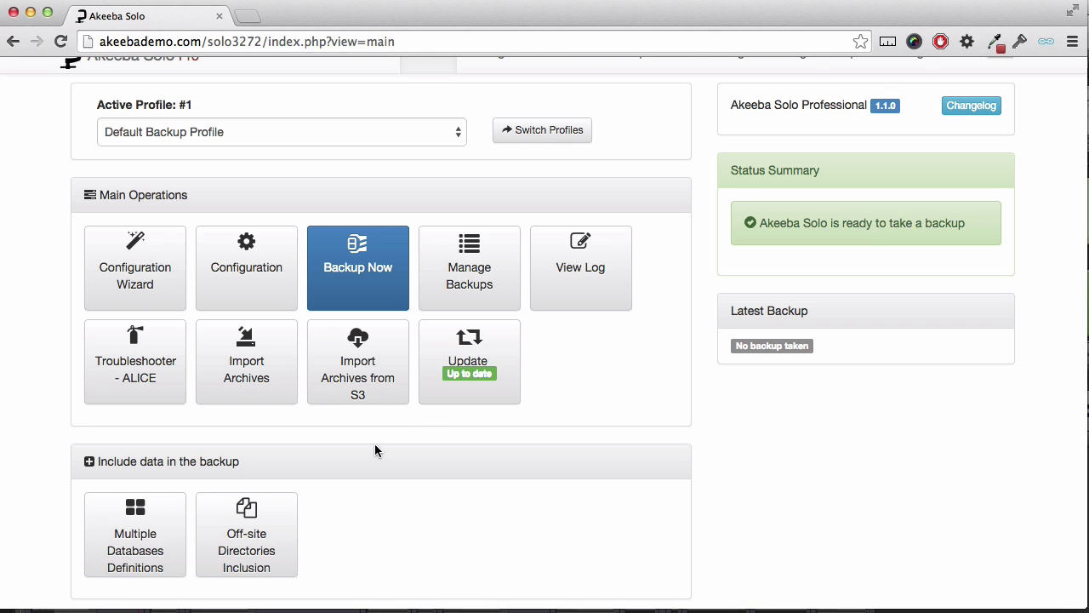
{"action": "scroll", "coordinate": [179, 583], "scroll_direction": "down", "scroll_amount": 3}
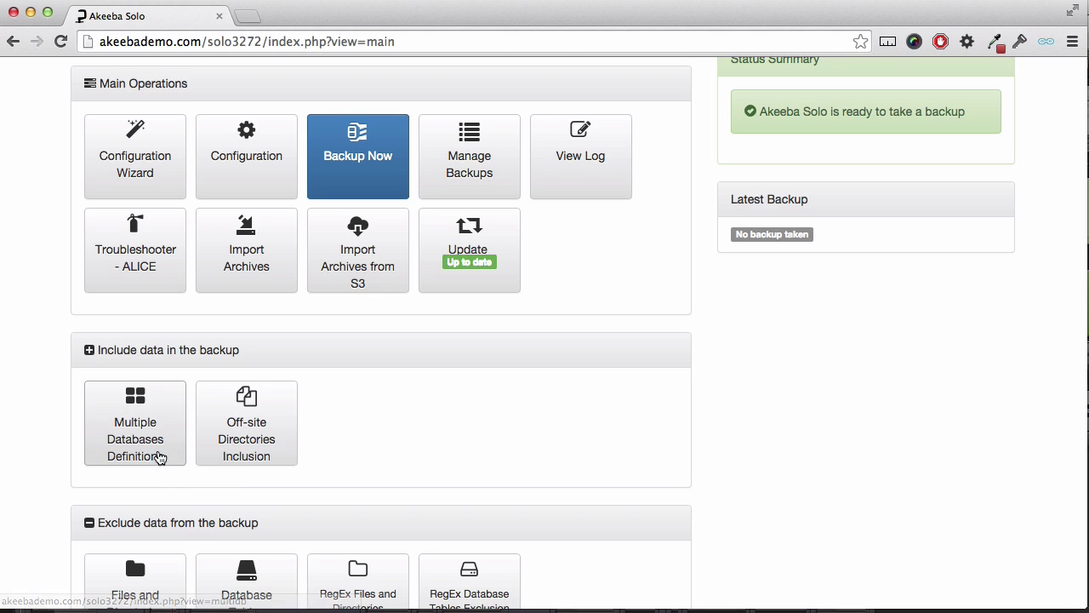
{"action": "left_click", "coordinate": [151, 436]}
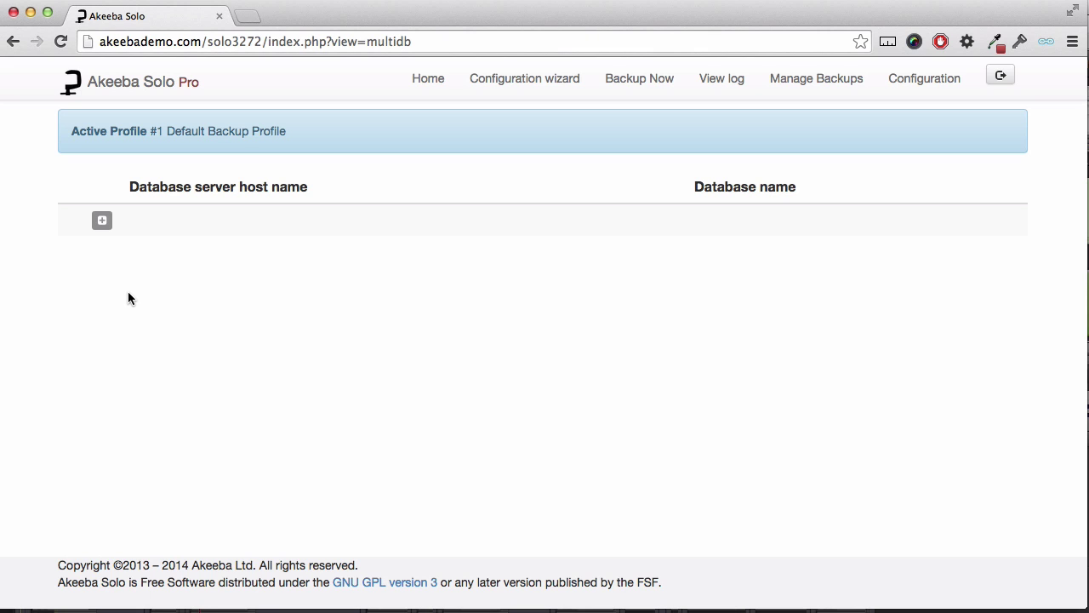
{"action": "left_click", "coordinate": [102, 221]}
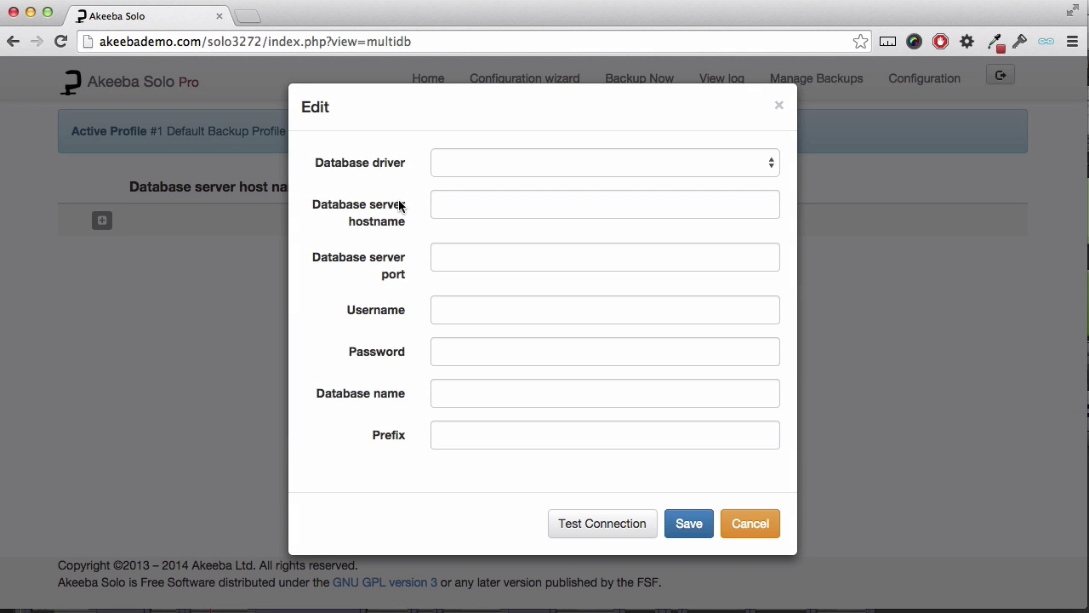
{"action": "left_click", "coordinate": [457, 163]}
{"action": "key", "text": "Escape"}
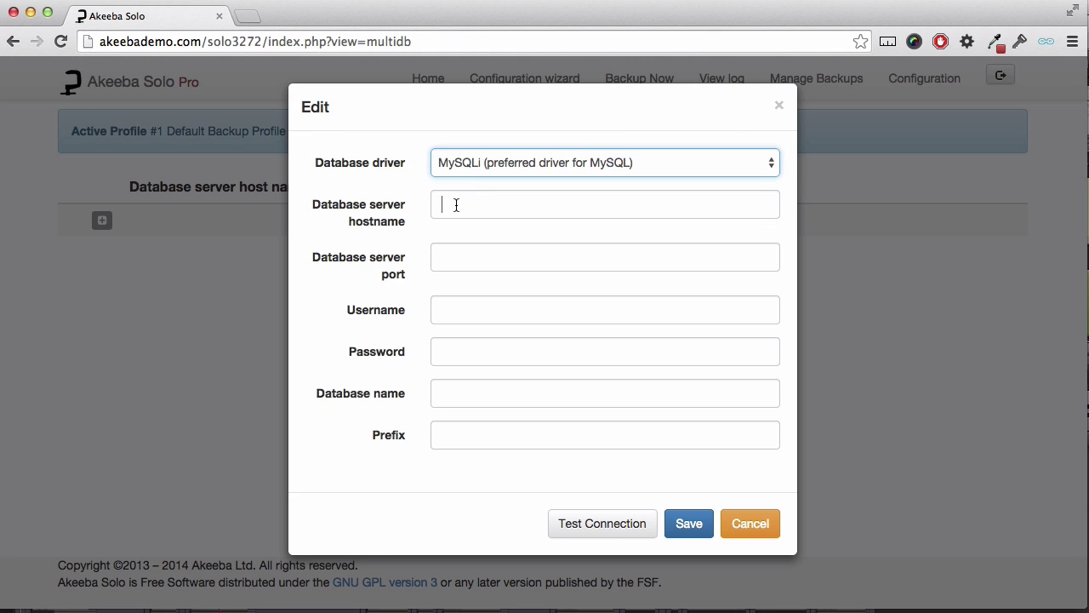
Point it at the wordpress database on localhost with its username and password, test, and save.
{"action": "left_click", "coordinate": [454, 204]}
{"action": "type", "text": "localhost"}
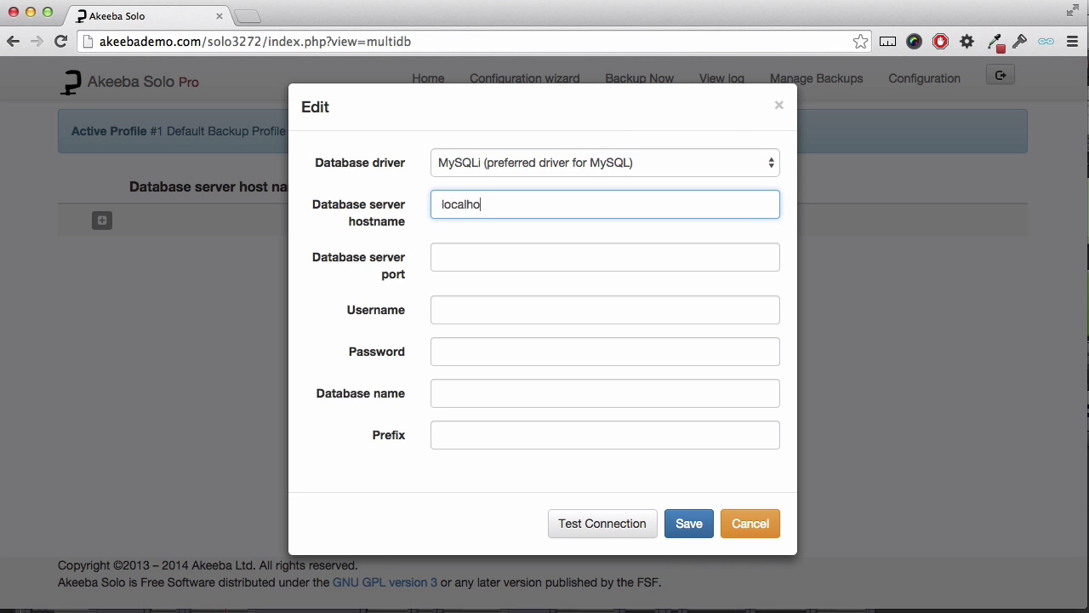
{"action": "key", "text": "Tab"}
{"action": "key", "text": "Tab"}
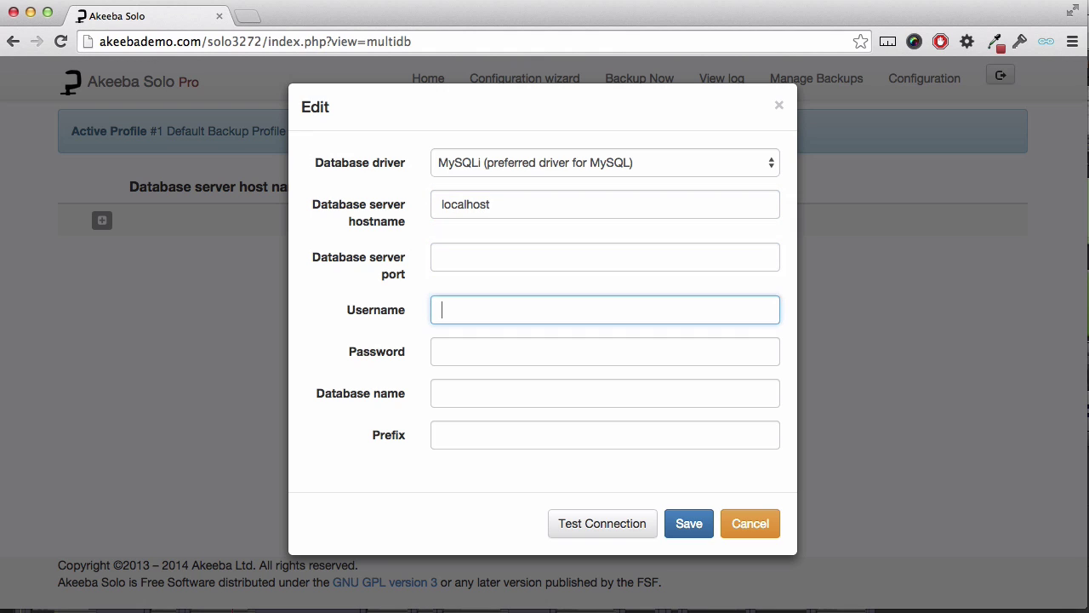
{"action": "type", "text": "root"}
{"action": "key", "text": "Tab"}
{"action": "type", "text": "root"}
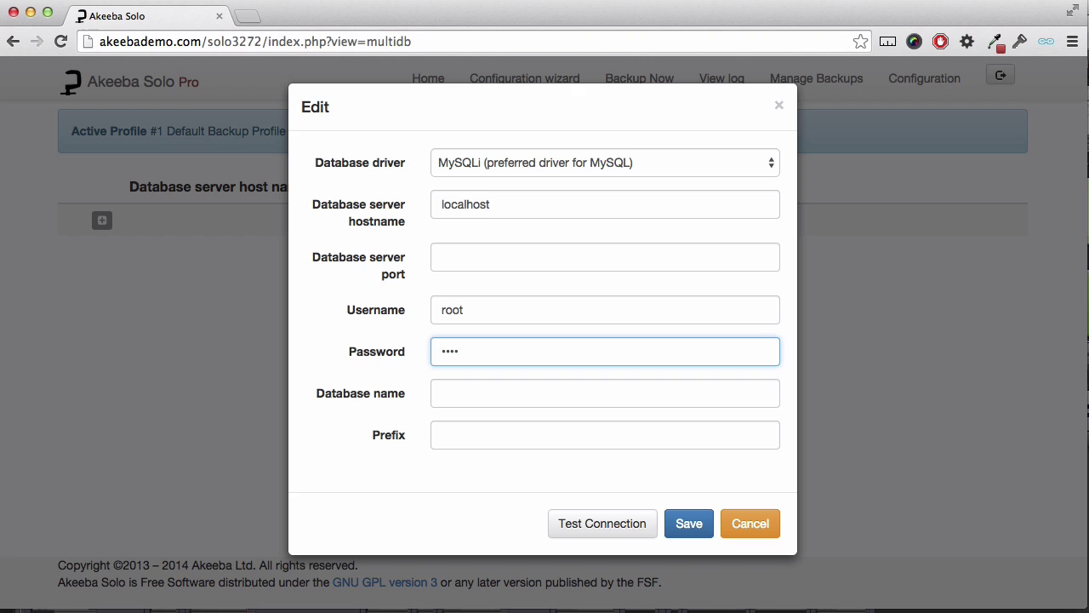
{"action": "type", "text": "word"}
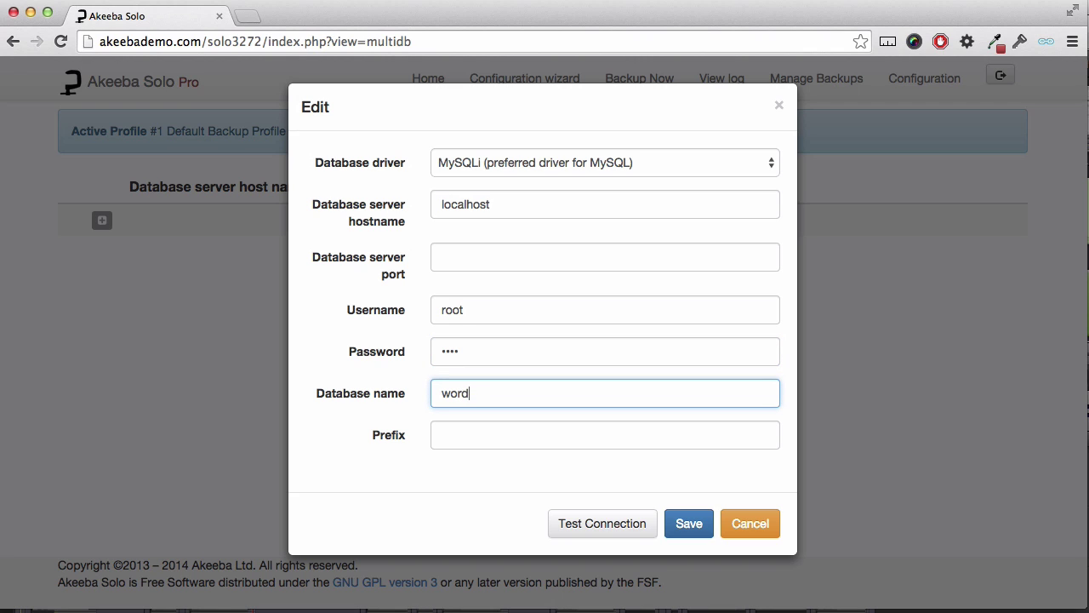
{"action": "type", "text": "press"}
{"action": "left_click", "coordinate": [625, 524]}
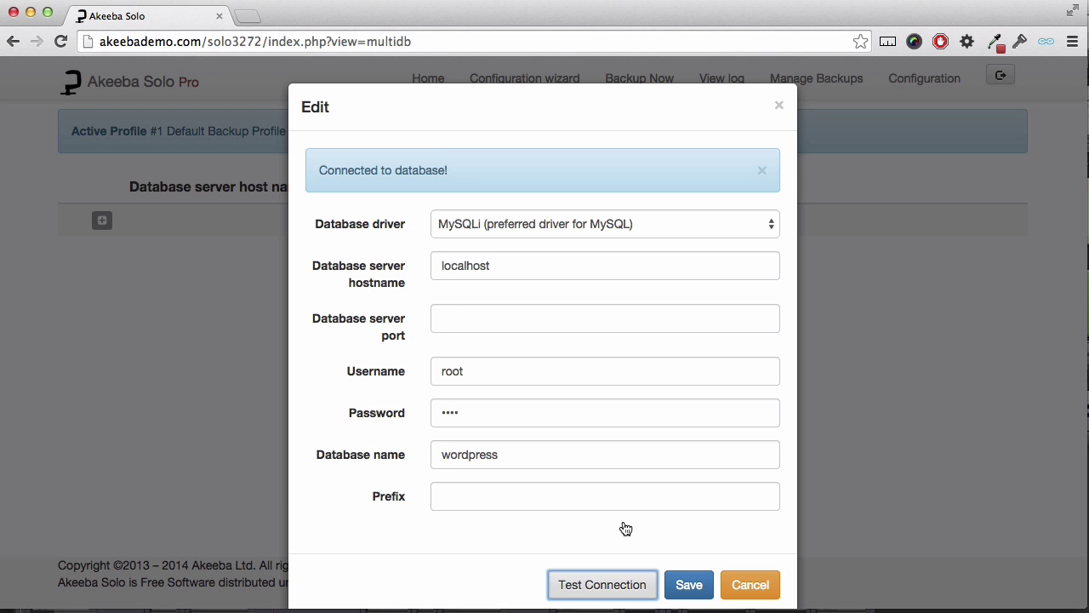
{"action": "left_click", "coordinate": [689, 584]}
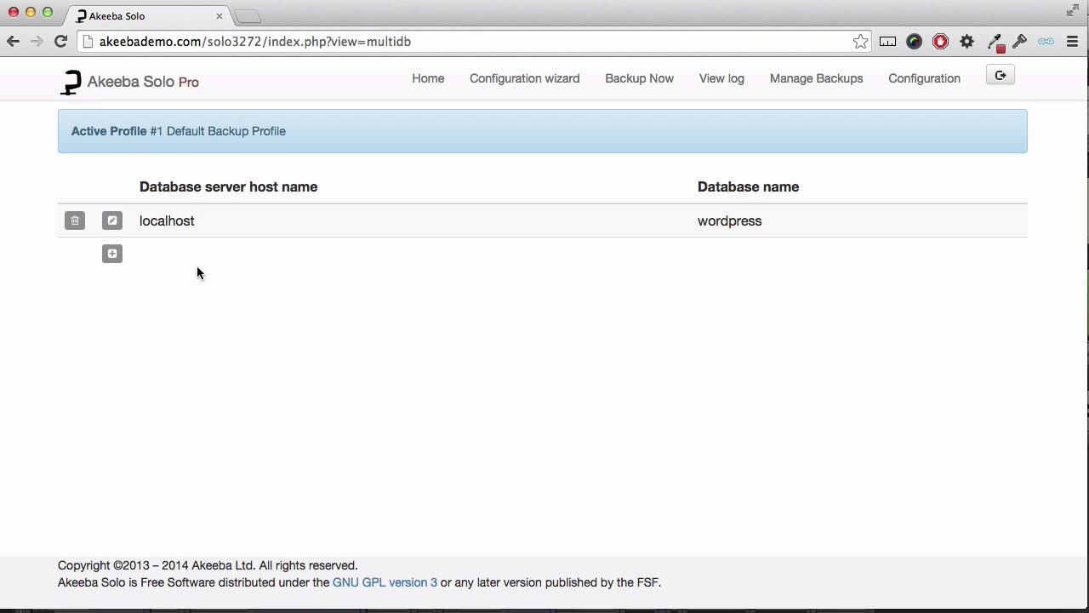
Include /Applications/MAMP/htdocs/downloads as an off-site directory and save the entry.
{"action": "left_click", "coordinate": [423, 85]}
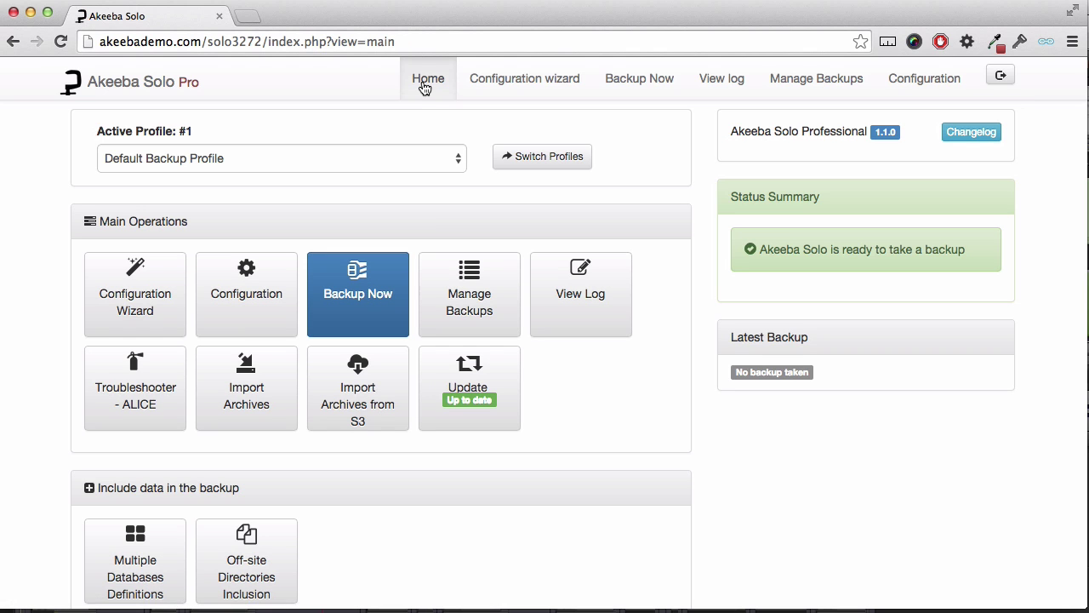
{"action": "left_click", "coordinate": [244, 559]}
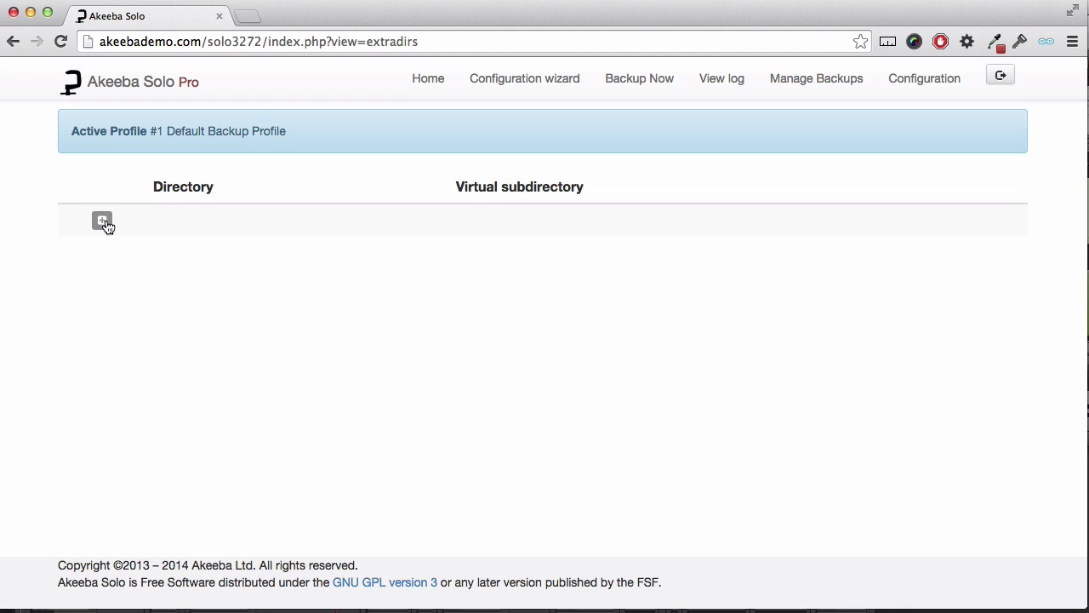
{"action": "left_click", "coordinate": [102, 221]}
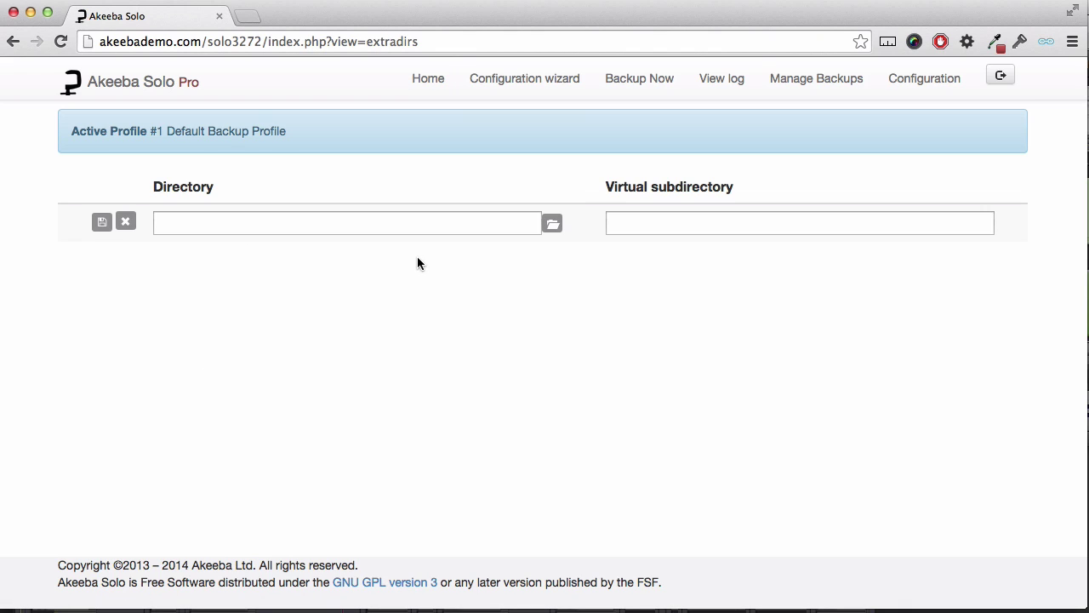
{"action": "left_click", "coordinate": [553, 226]}
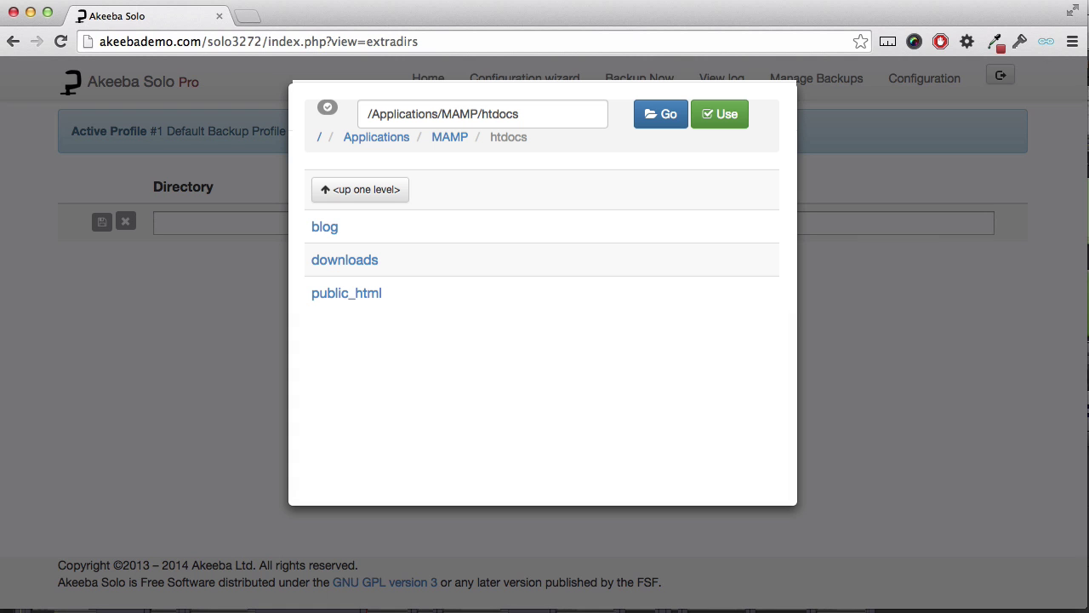
{"action": "left_click", "coordinate": [345, 260]}
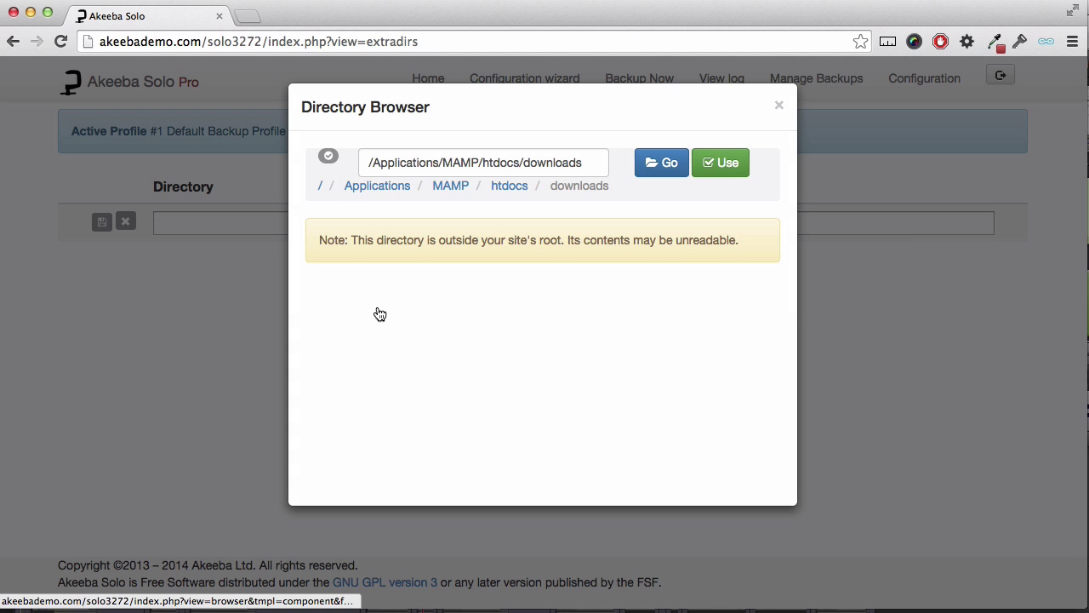
{"action": "left_click", "coordinate": [719, 163]}
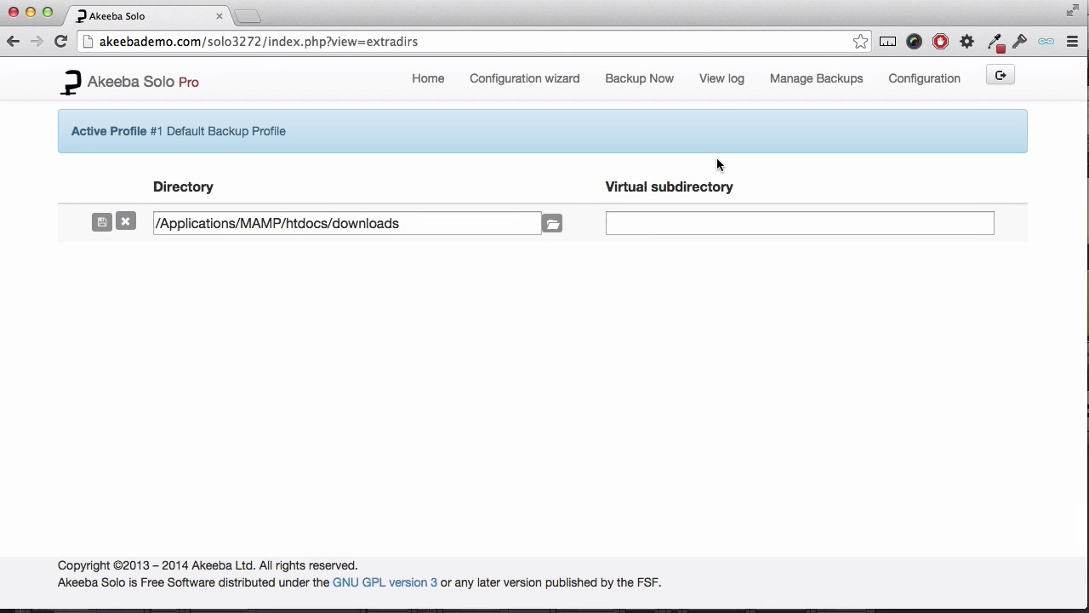
{"action": "left_click", "coordinate": [103, 223]}
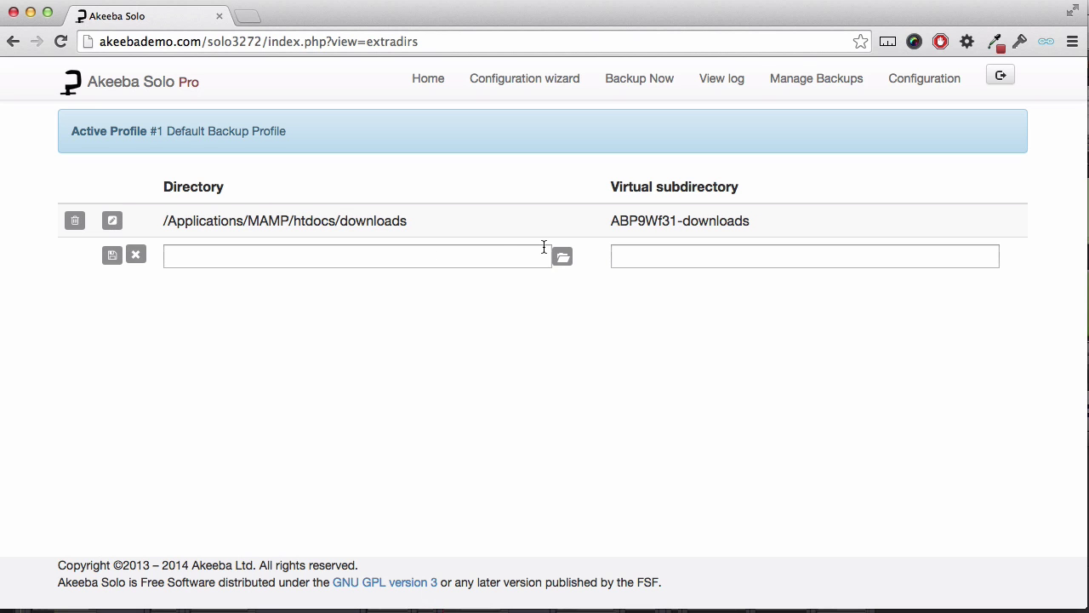
Add /Applications/MAMP/htdocs/blog as a second off-site directory and save it.
{"action": "left_click", "coordinate": [563, 258]}
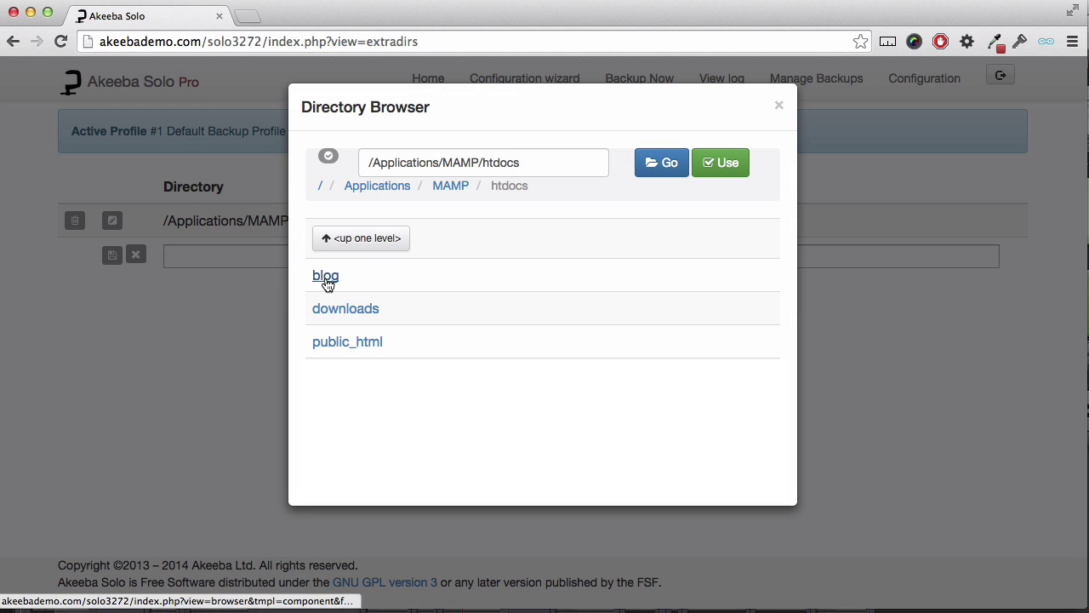
{"action": "left_click", "coordinate": [328, 277]}
{"action": "left_click", "coordinate": [712, 175]}
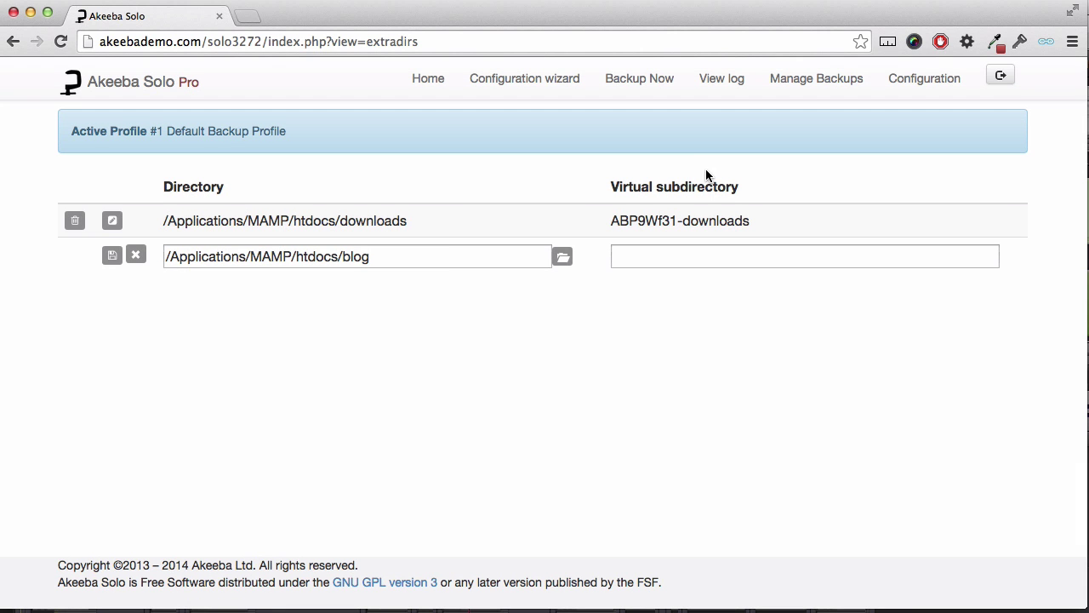
{"action": "left_click", "coordinate": [109, 256]}
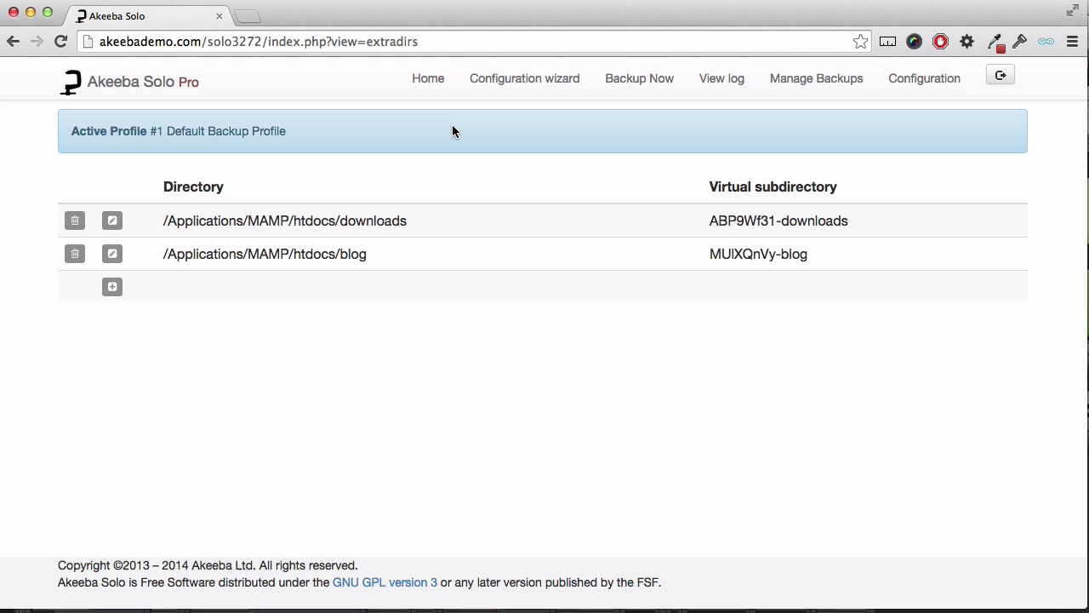
Launch a backup of the Default Backup Profile from the dashboard's Backup Now page.
{"action": "left_click", "coordinate": [441, 89]}
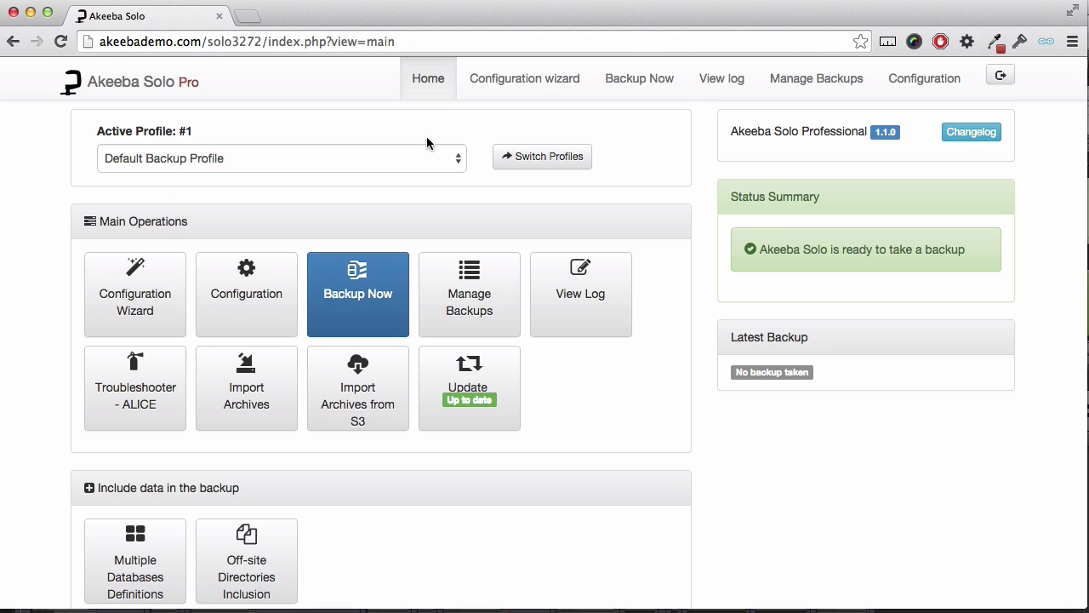
{"action": "left_click", "coordinate": [381, 286]}
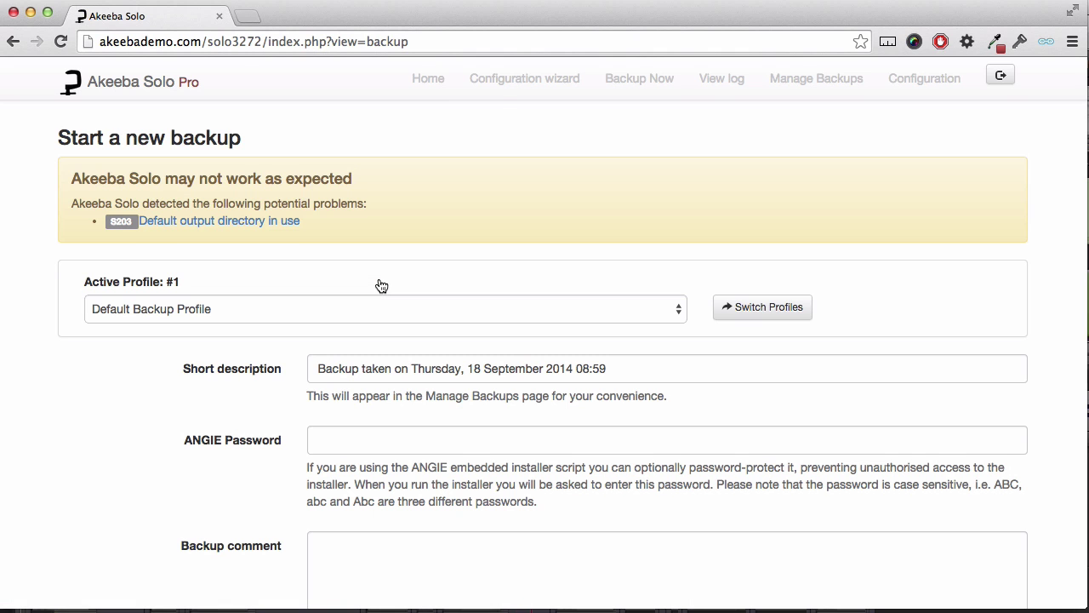
{"action": "scroll", "coordinate": [381, 286], "scroll_direction": "down", "scroll_amount": 5}
{"action": "left_click", "coordinate": [393, 458]}
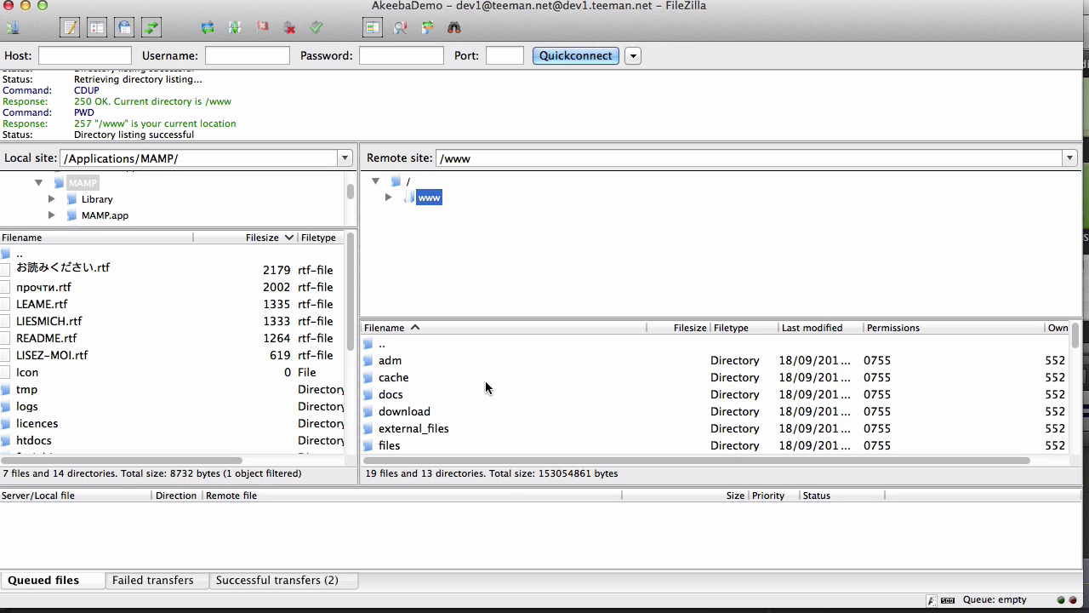
Open /www/external_files and move ABP9Wf31-downloads and MUIXQnVy-blog up to the server root.
{"action": "left_click", "coordinate": [436, 432]}
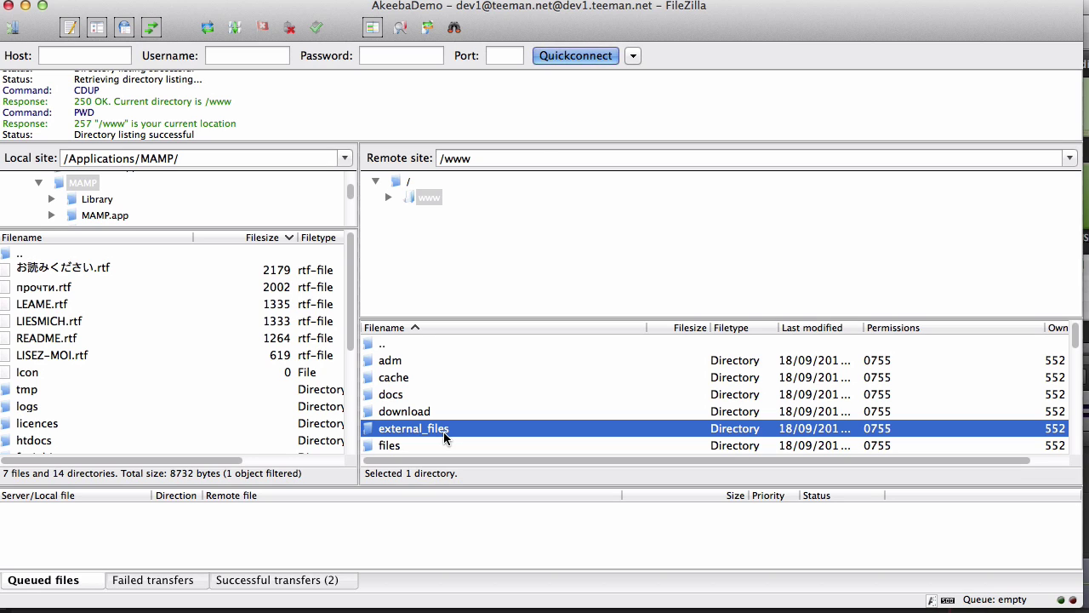
{"action": "double_click", "coordinate": [444, 432]}
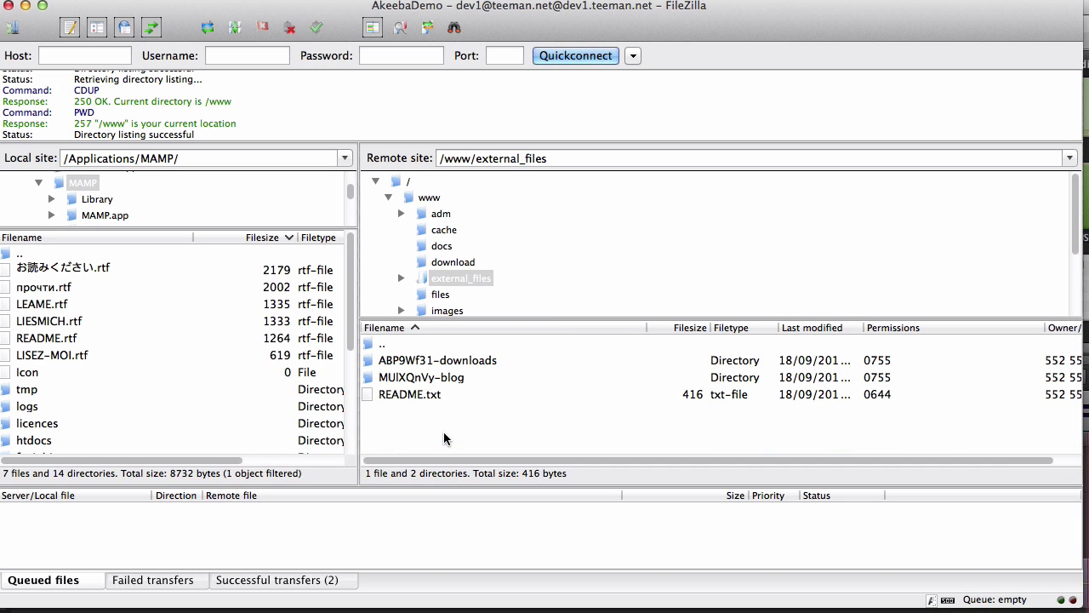
{"action": "left_click", "coordinate": [432, 397]}
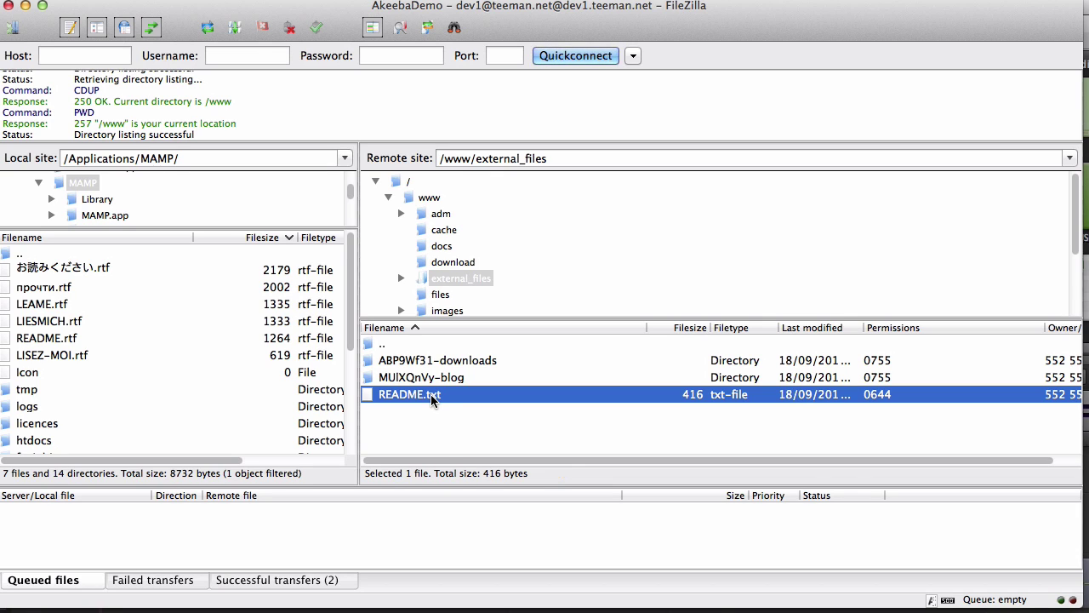
{"action": "double_click", "coordinate": [473, 377]}
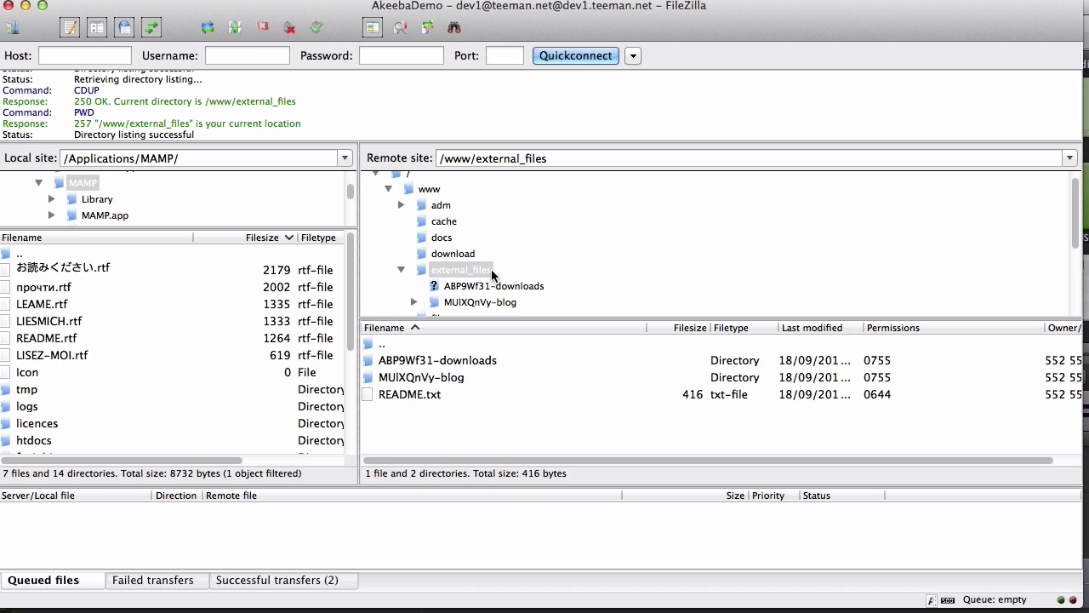
{"action": "scroll", "coordinate": [491, 269], "scroll_direction": "up", "scroll_amount": 1}
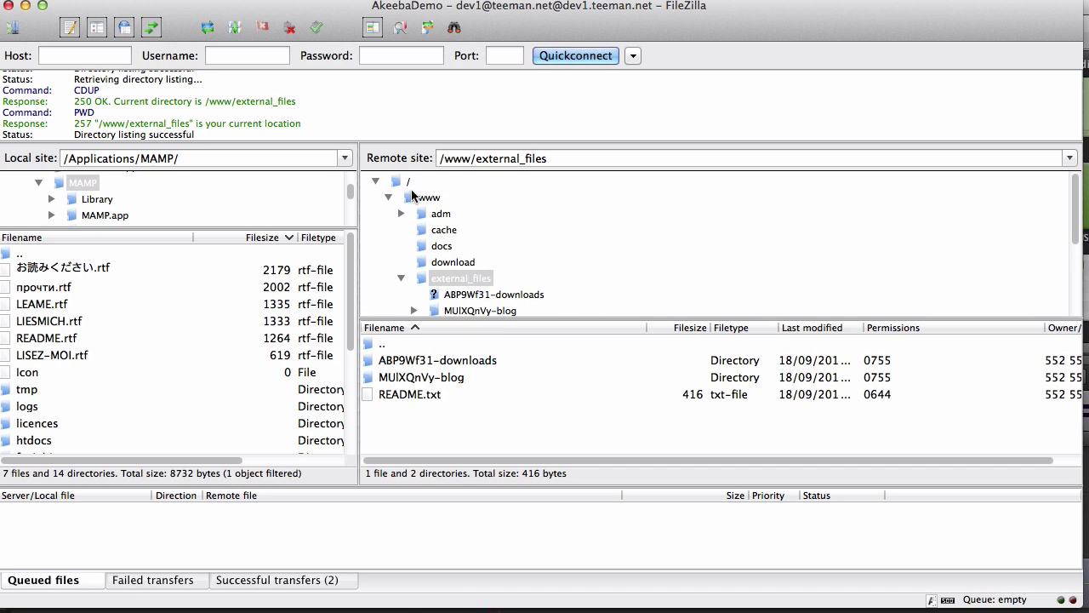
{"action": "left_click", "coordinate": [453, 364]}
{"action": "left_click_drag", "start_coordinate": [409, 172], "coordinate": [410, 181]}
{"action": "left_click_drag", "start_coordinate": [433, 362], "coordinate": [410, 186]}
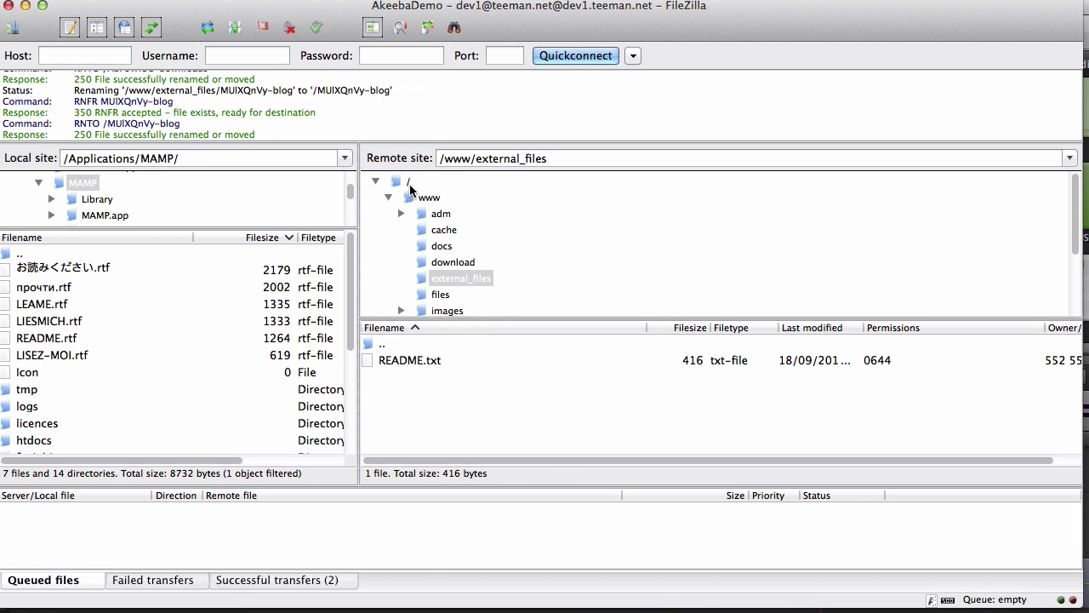
At the server root, rename ABP9Wf31-downloads to downloads.
{"action": "left_click", "coordinate": [409, 182]}
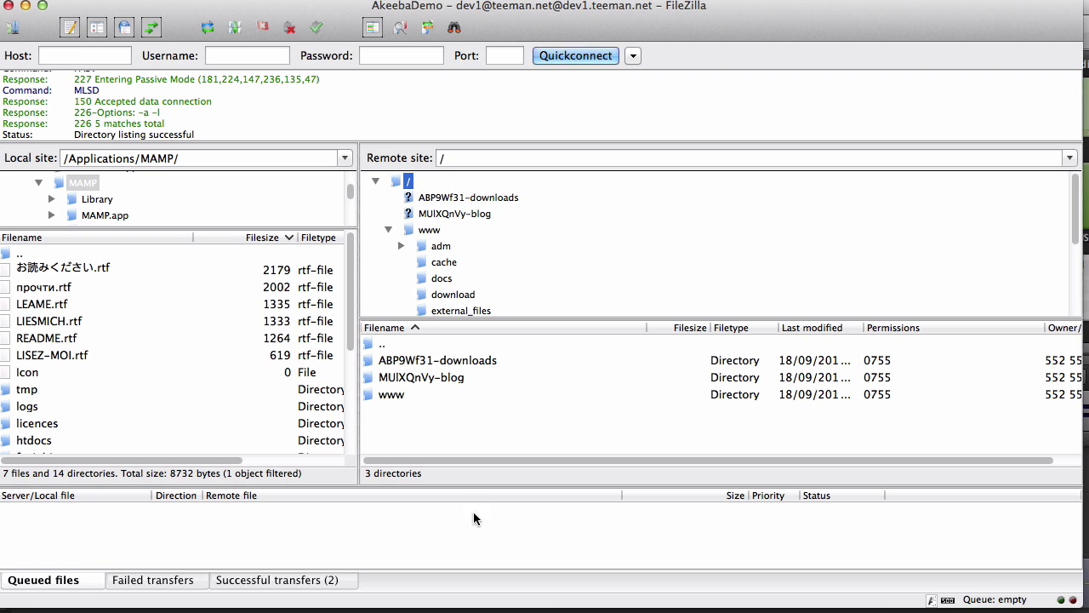
{"action": "left_click", "coordinate": [458, 363]}
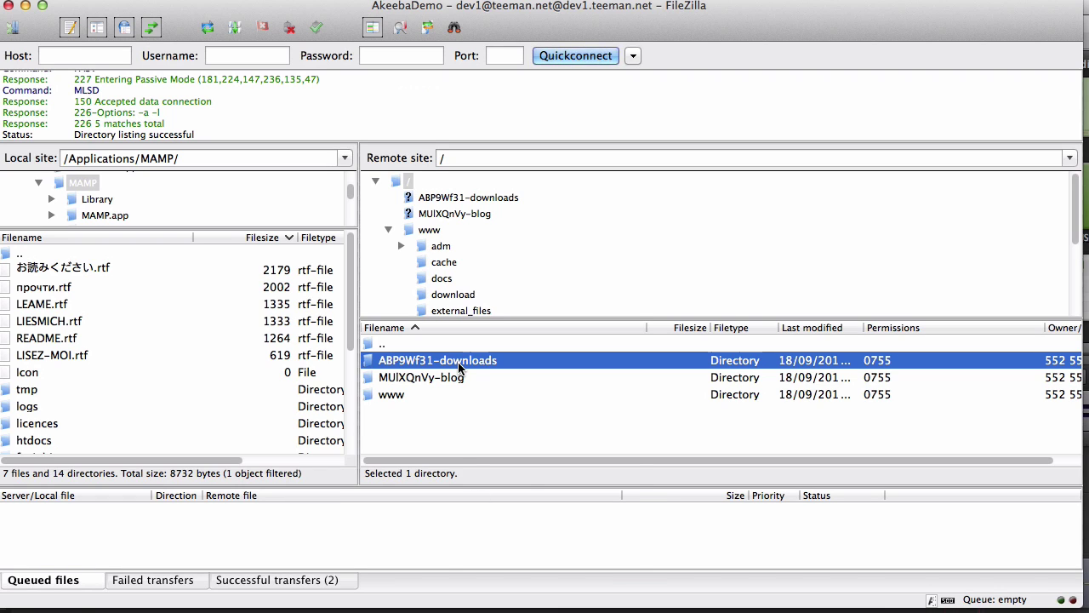
{"action": "right_click", "coordinate": [452, 357]}
{"action": "left_click", "coordinate": [490, 527]}
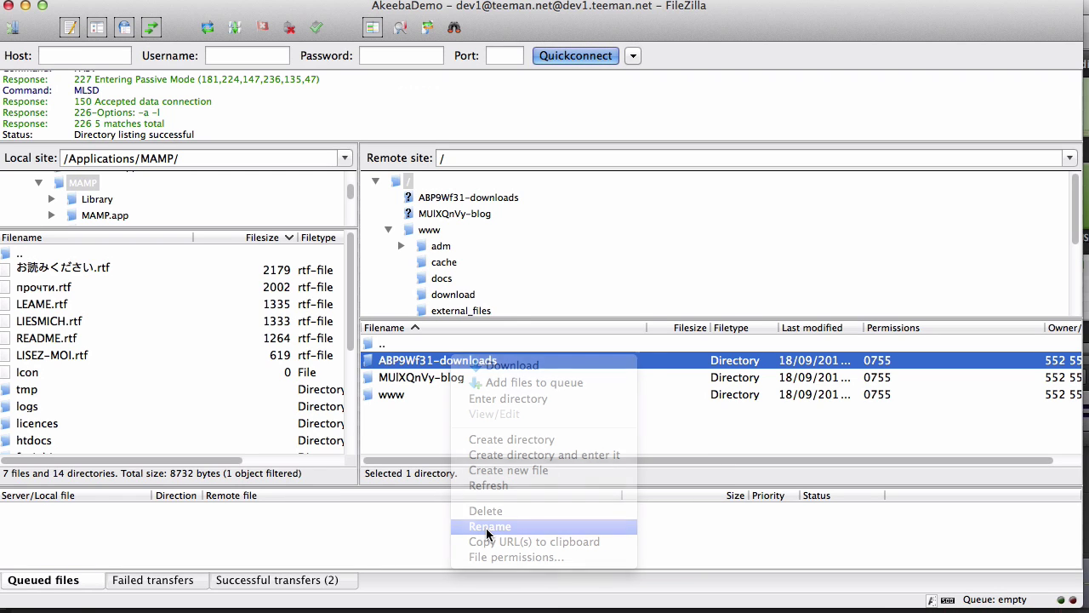
{"action": "key", "text": "shift+Right"}
{"action": "key", "text": "shift+Right"}
{"action": "key", "text": "shift+Right"}
{"action": "key", "text": "shift+Right"}
{"action": "key", "text": "shift+Right"}
{"action": "key", "text": "shift+Right"}
{"action": "key", "text": "shift+Right"}
{"action": "key", "text": "shift+Right"}
{"action": "key", "text": "shift+Right"}
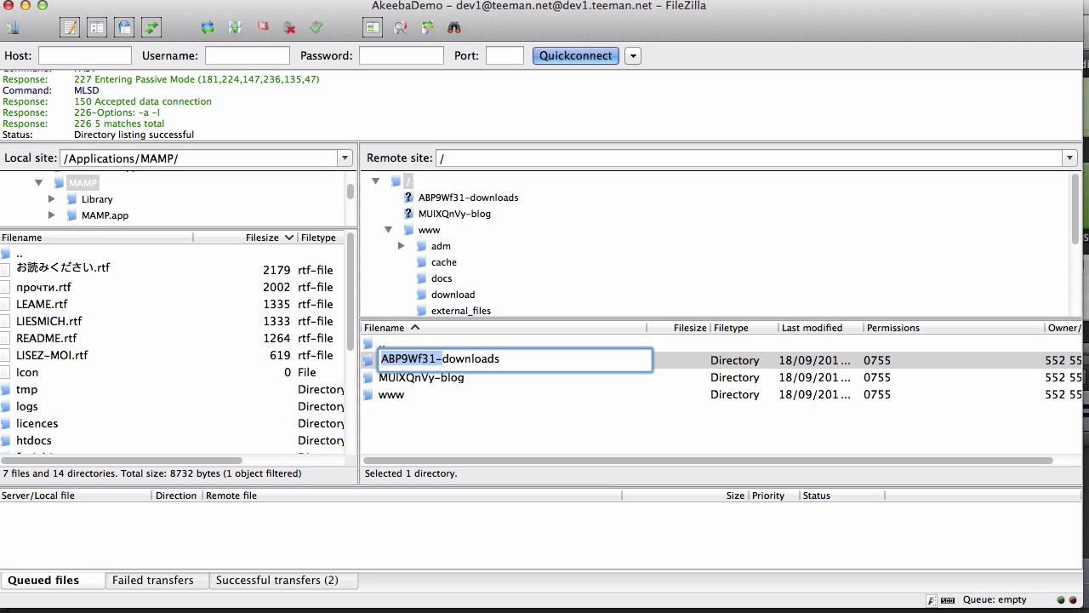
{"action": "key", "text": "BackSpace"}
{"action": "key", "text": "Return"}
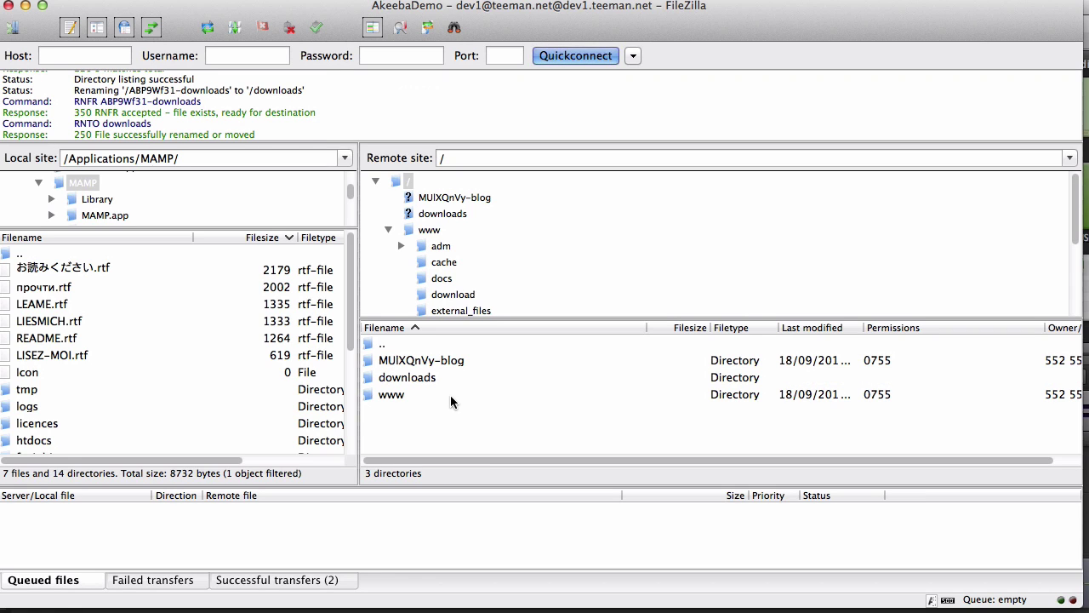
Rename MUIXQnVy-blog to blog.
{"action": "left_click", "coordinate": [441, 363]}
{"action": "right_click", "coordinate": [442, 363]}
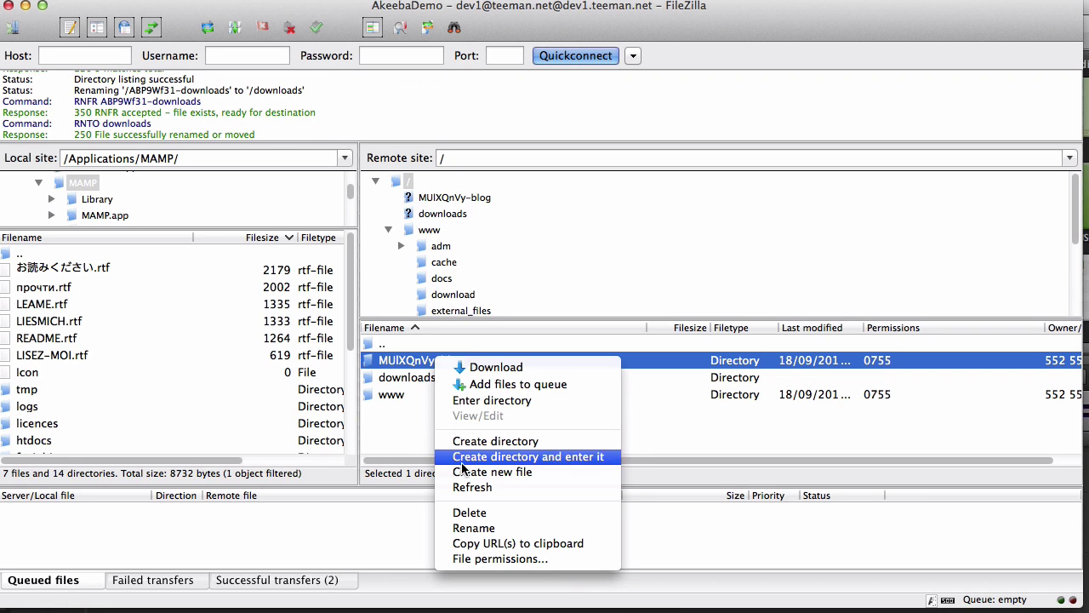
{"action": "left_click", "coordinate": [473, 527]}
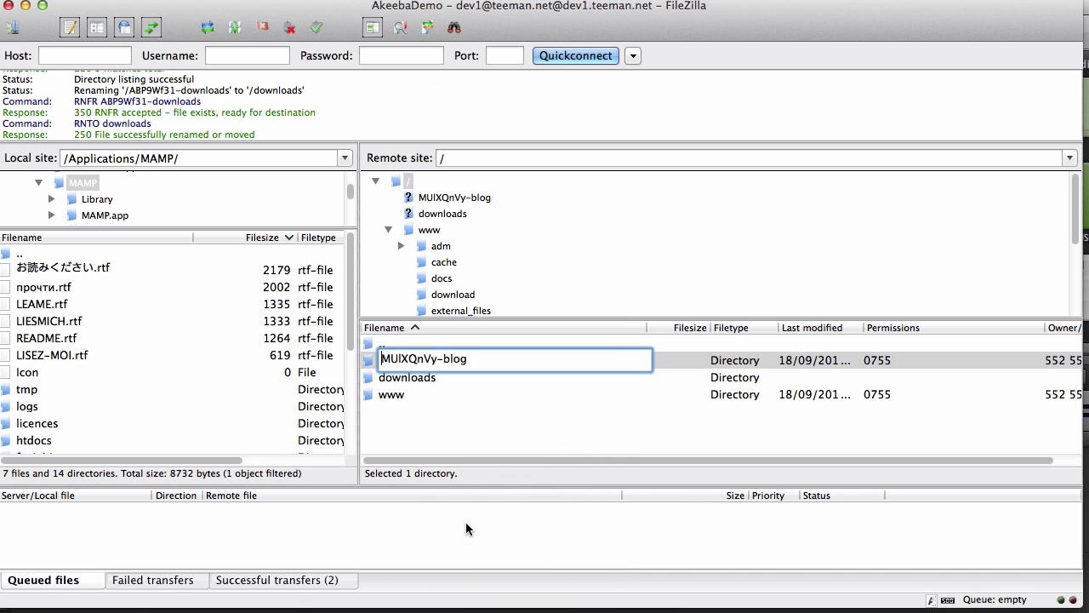
{"action": "key", "text": "shift+Right"}
{"action": "key", "text": "shift+Right"}
{"action": "key", "text": "shift+Right"}
{"action": "key", "text": "shift+Right"}
{"action": "key", "text": "shift+Right"}
{"action": "key", "text": "shift+Right"}
{"action": "key", "text": "shift+Right"}
{"action": "key", "text": "shift+Right"}
{"action": "key", "text": "shift+Right"}
{"action": "key", "text": "BackSpace"}
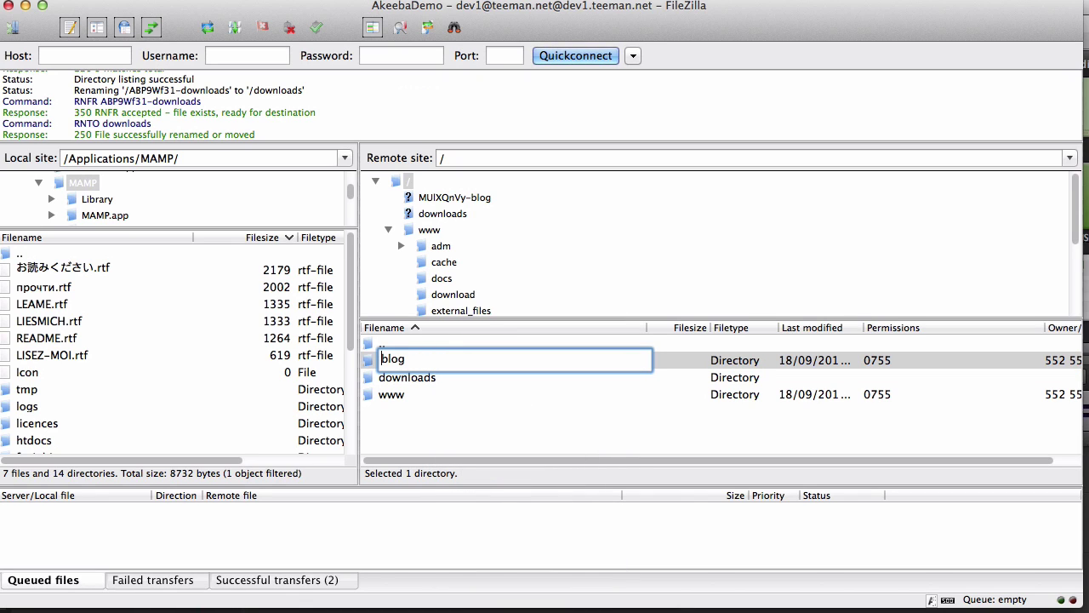
{"action": "key", "text": "Return"}
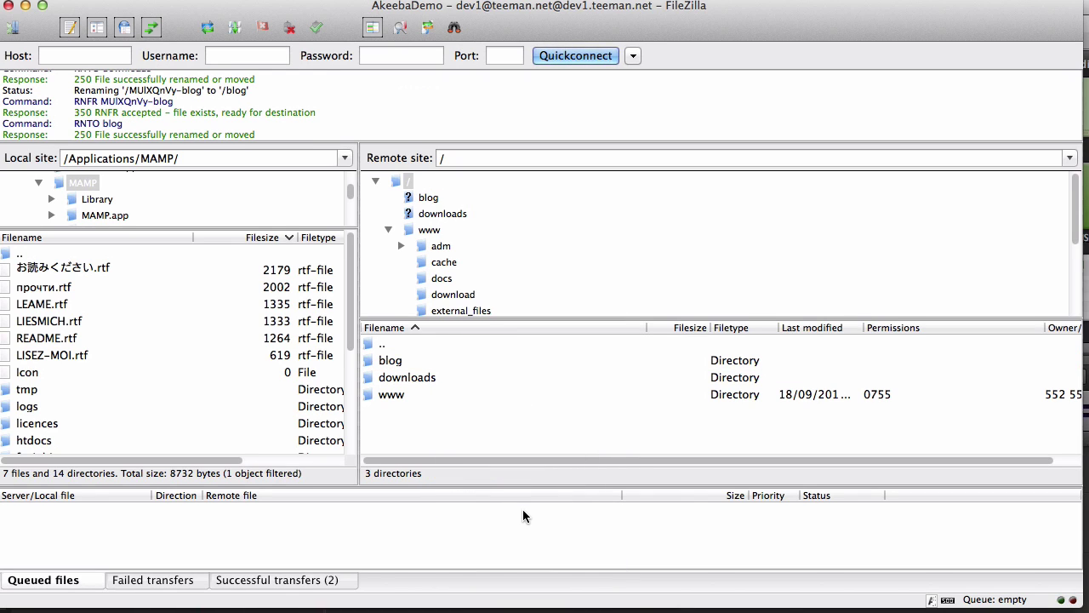